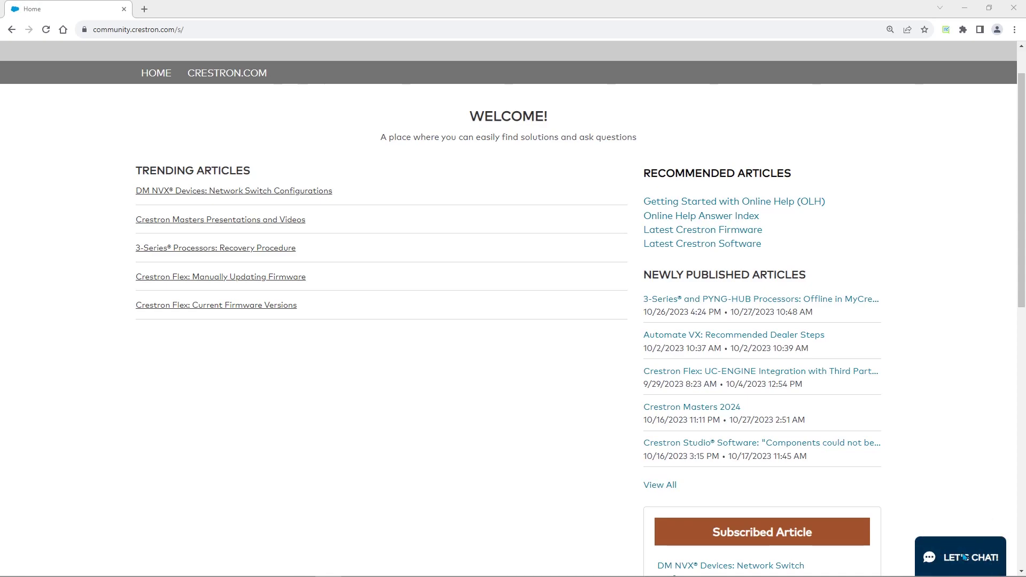
Start a chat with subject 'DM-MD8X8 Question' and support type Sales Support.
left_click(964, 558)
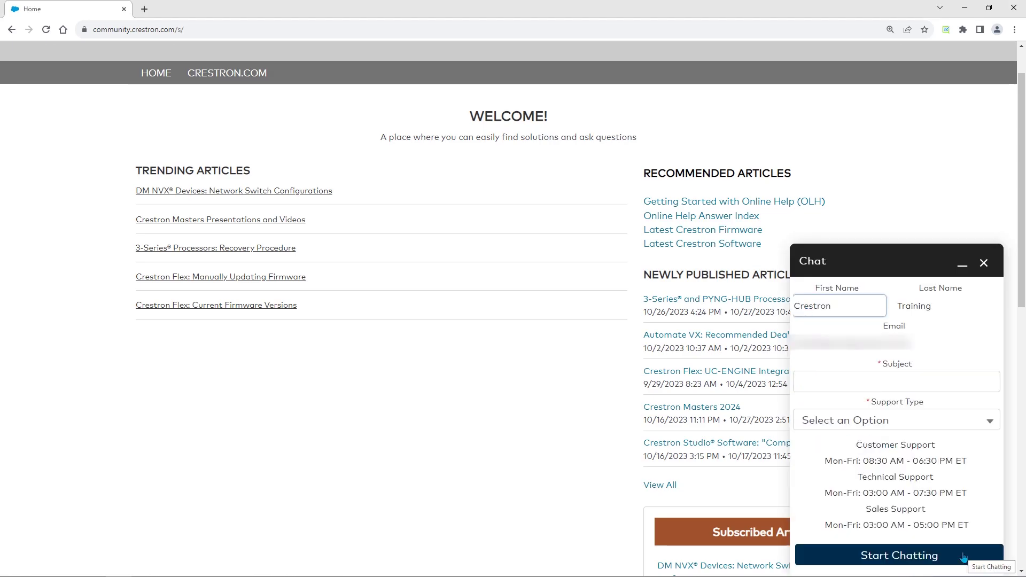
left_click(887, 384)
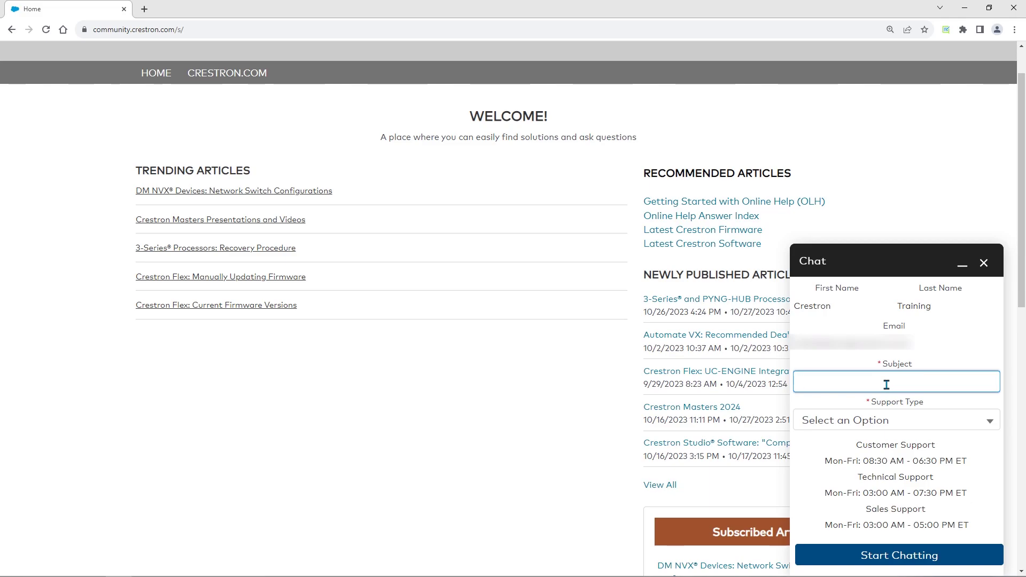
type("Dm")
key("BackSpace")
type("M-MD")
type("8X8")
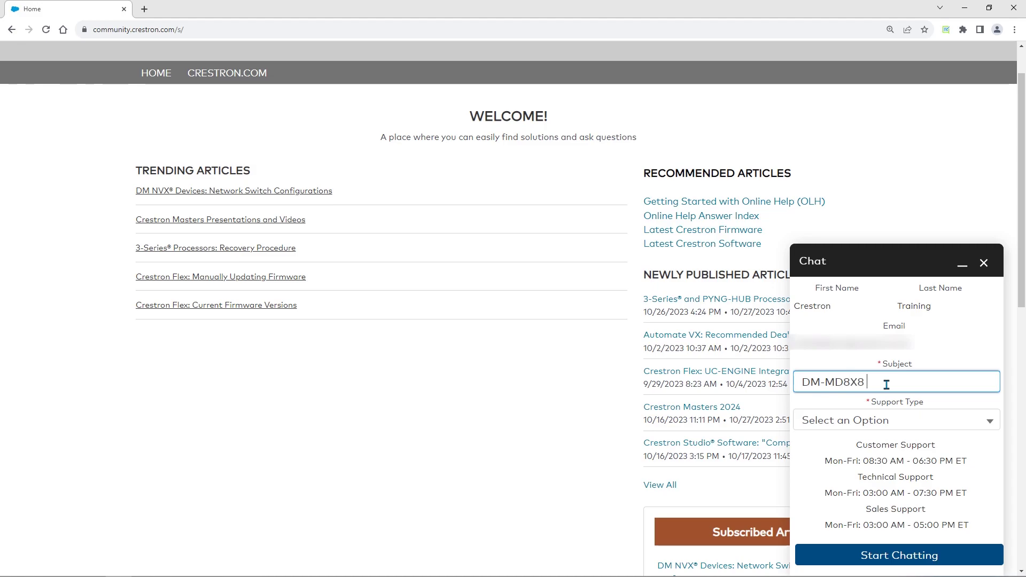
type(" Question")
left_click(898, 420)
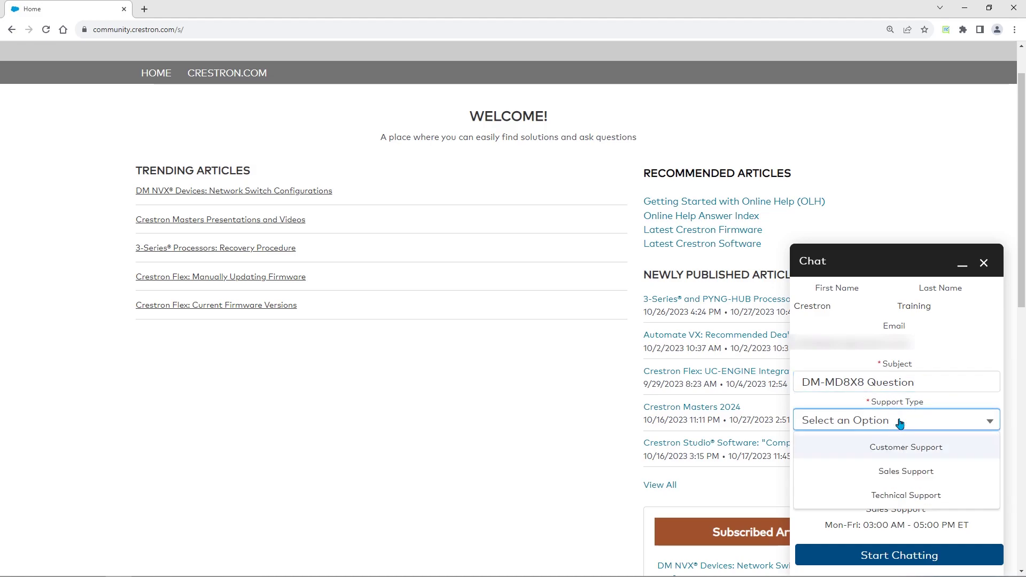
left_click(914, 472)
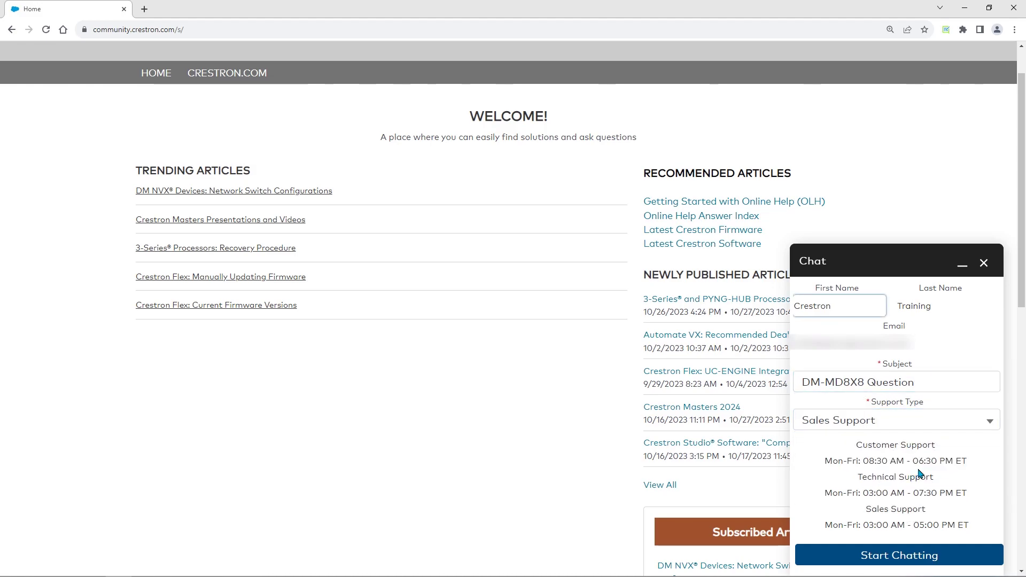
left_click(937, 556)
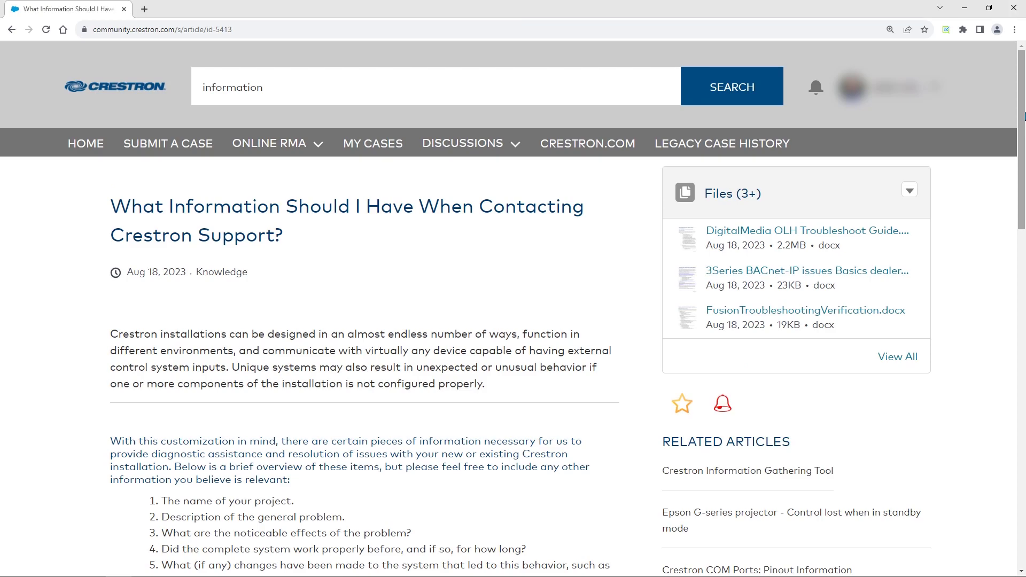
scroll(514, 321, "down", 5)
Open the 'What Information Should I Have When Contacting Crestron Support?' article and its checklist.
left_click(184, 137)
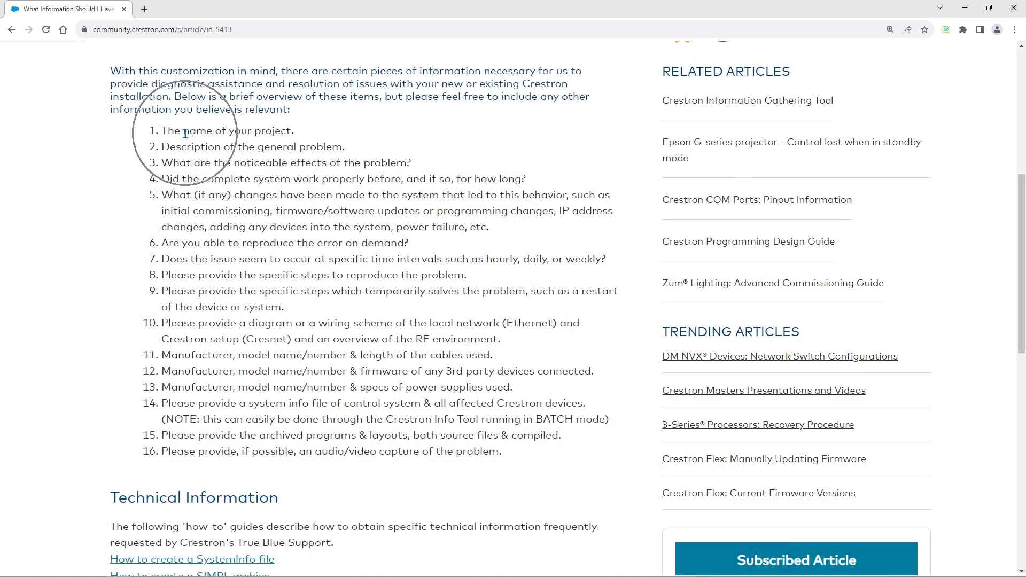
left_click(188, 160)
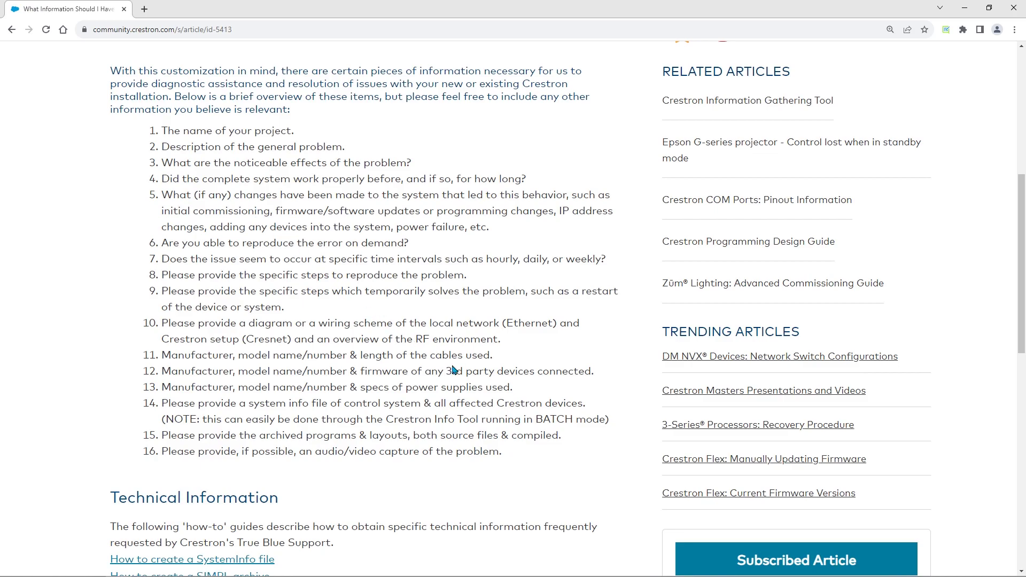